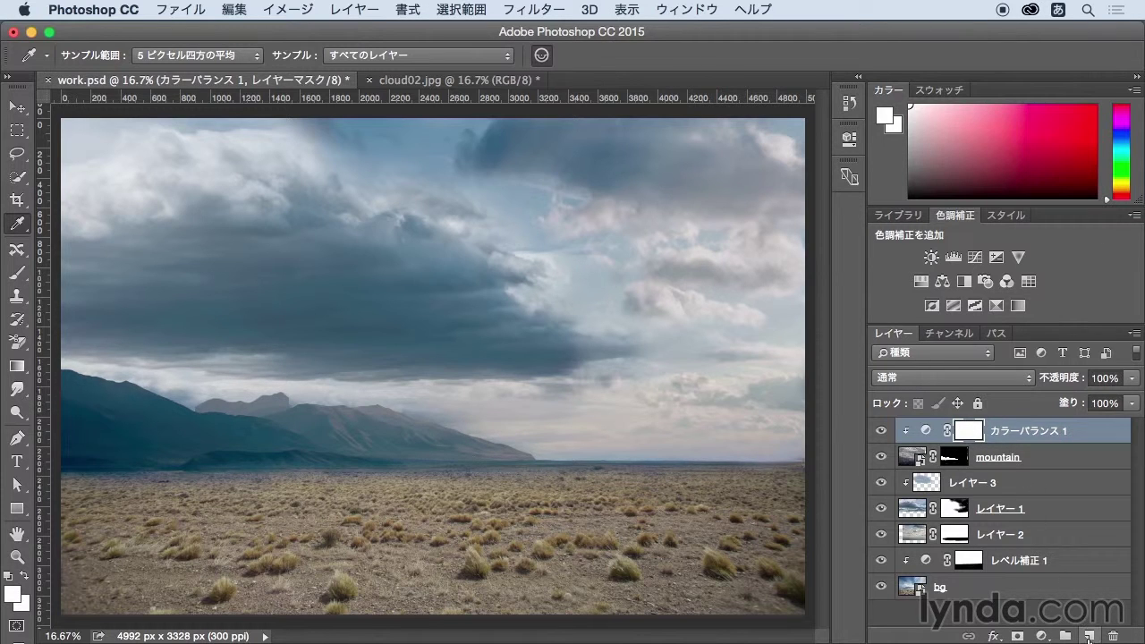
# Step: Add a new empty layer, レイヤー 4, above the colour balance layer
pyautogui.click(1089, 636)
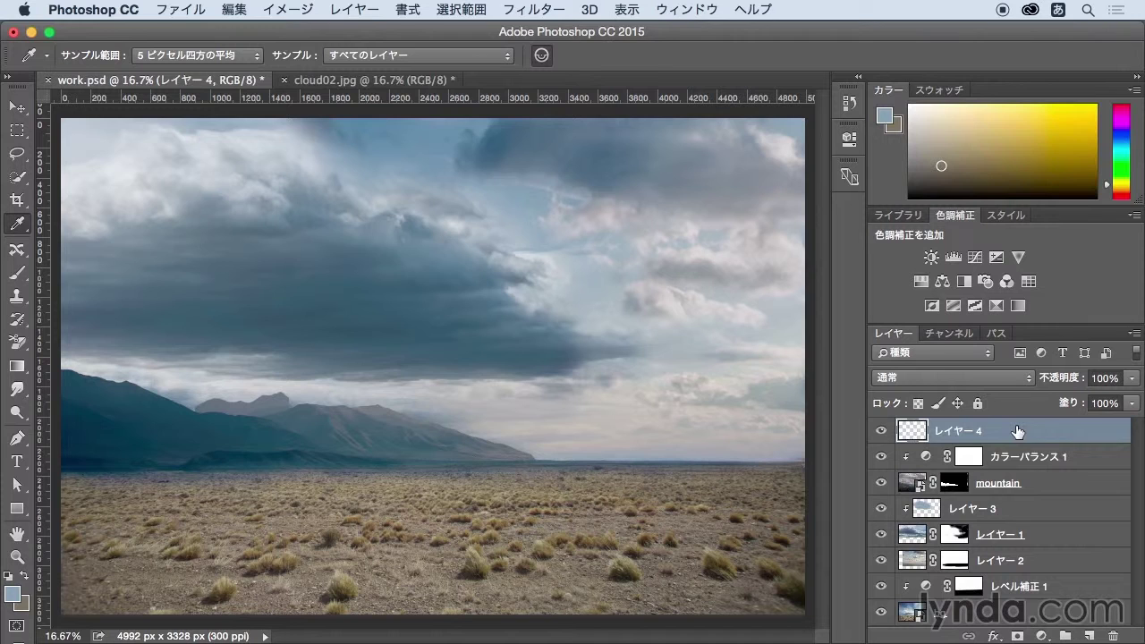
# Step: Sample the ground with a 5 by 5 Average eyedropper and warm it to brown #524b21
pyautogui.click(17, 230)
pyautogui.click(61, 219)
pyautogui.click(211, 60)
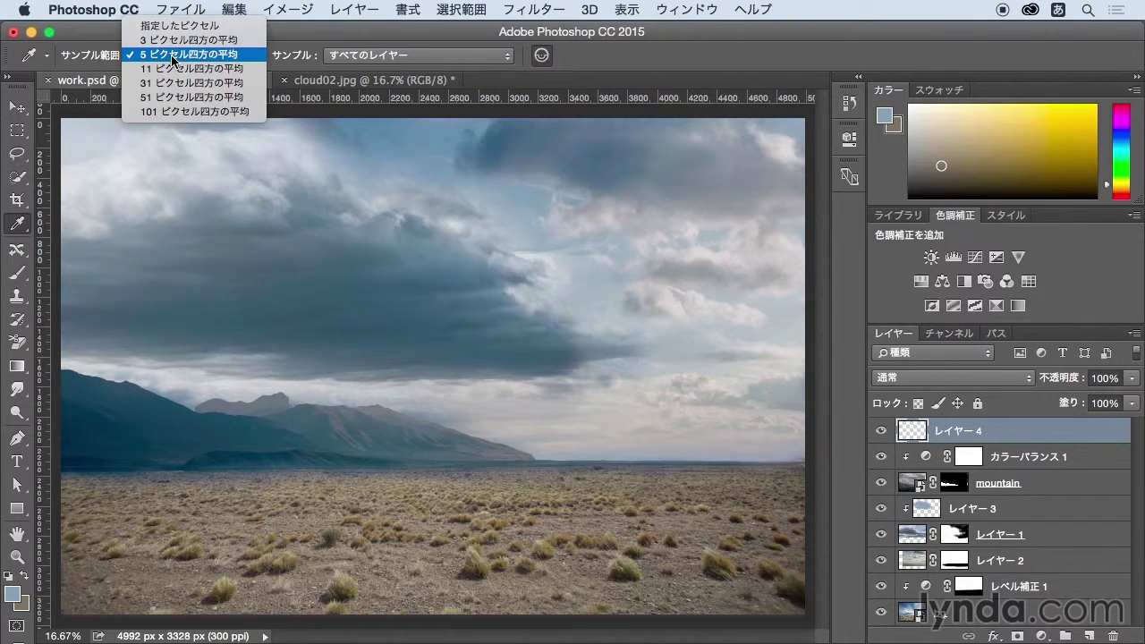
pyautogui.click(174, 59)
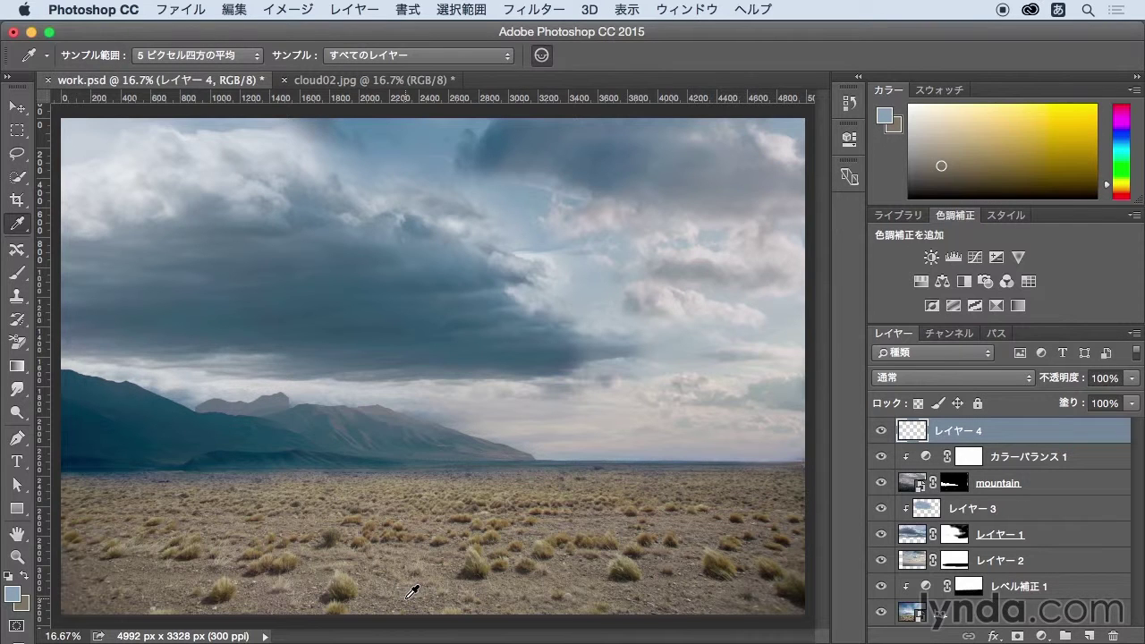
pyautogui.click(411, 588)
pyautogui.click(13, 595)
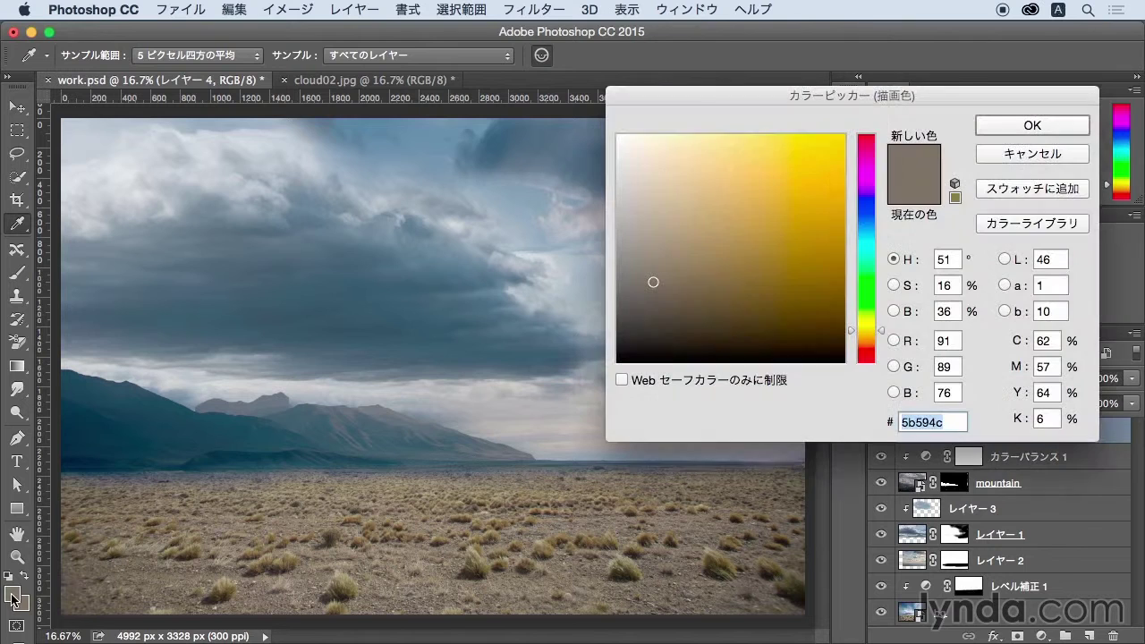
pyautogui.moveTo(696, 283); pyautogui.dragTo(754, 289)
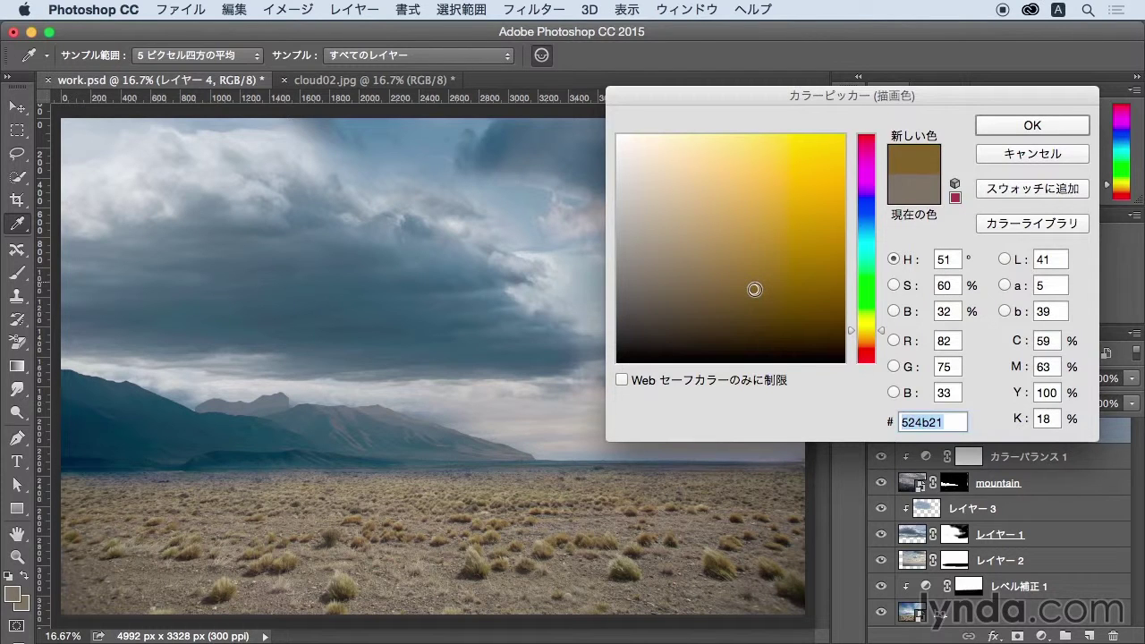
pyautogui.click(1033, 126)
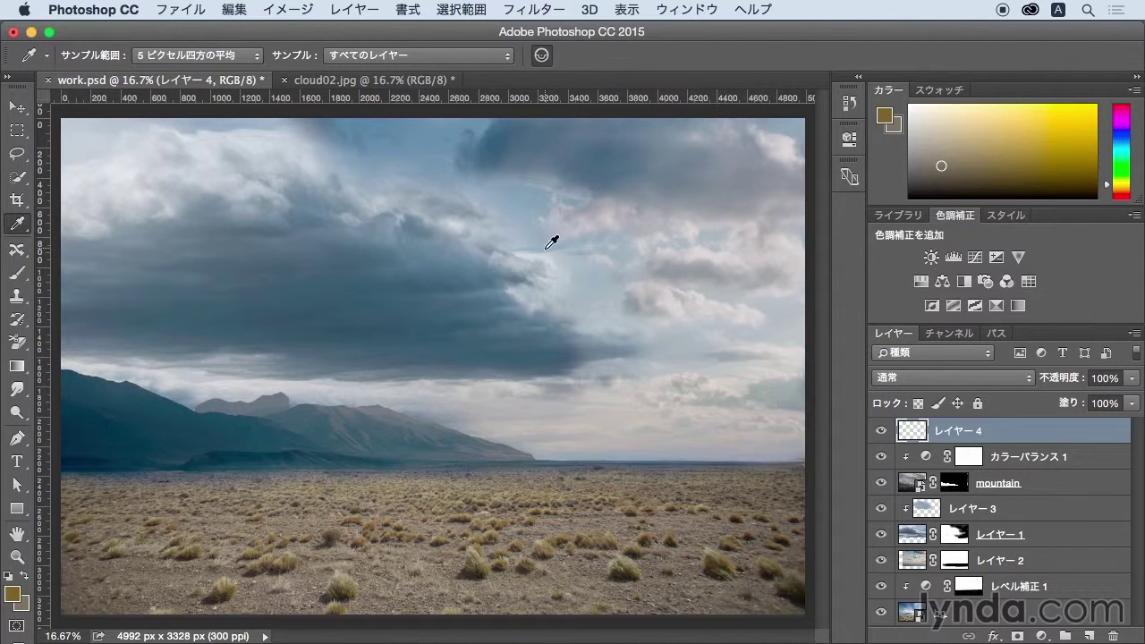
# Step: Brush faint brown at 10% opacity over the lower-left foreground ground
pyautogui.click(23, 275)
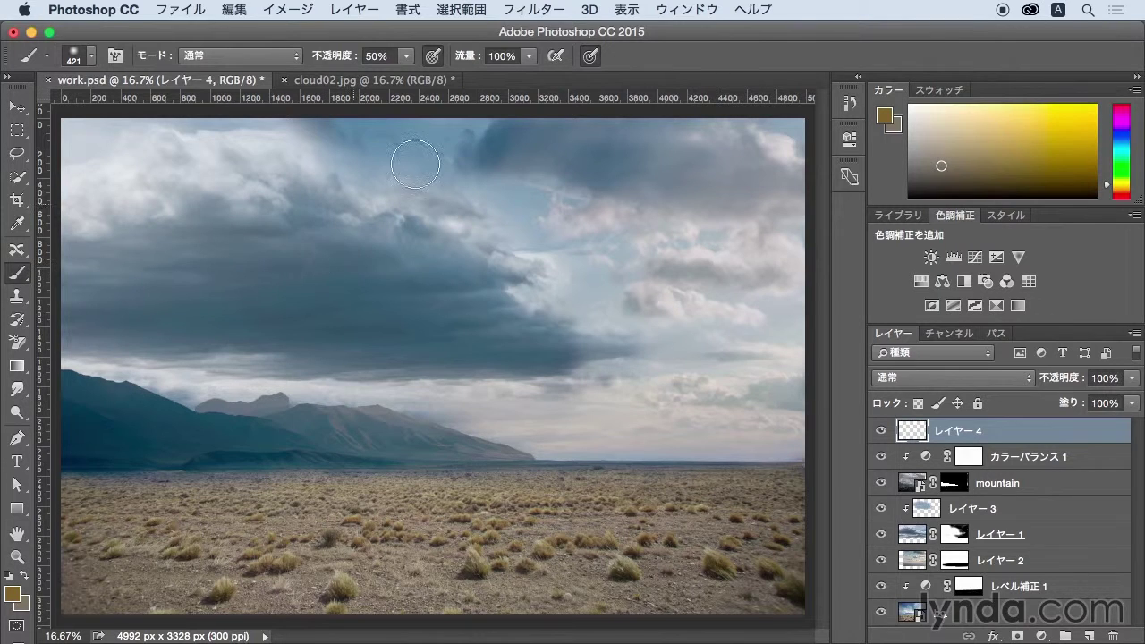
pyautogui.click(384, 57)
pyautogui.write('10')
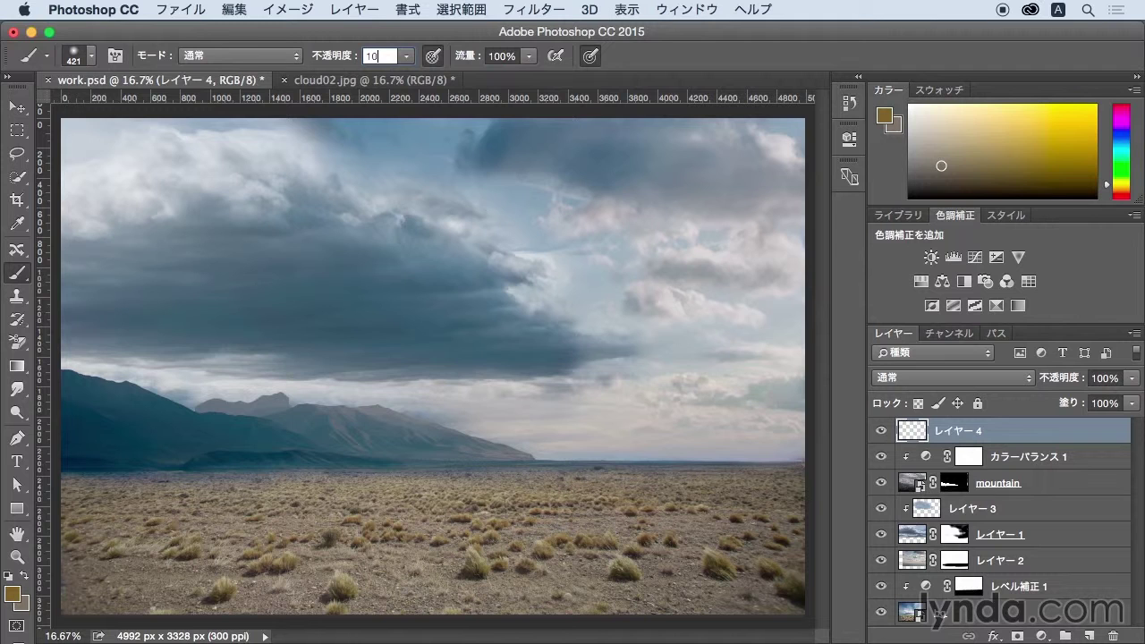
pyautogui.press('Return')
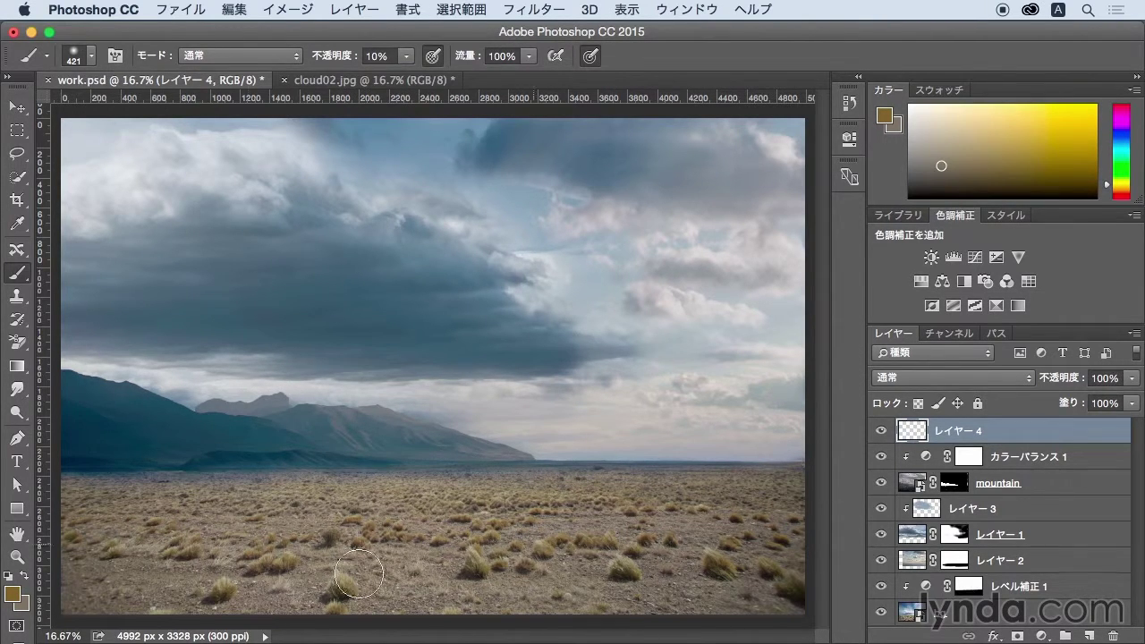
pyautogui.moveTo(77, 608); pyautogui.dragTo(71, 608)
pyautogui.moveTo(151, 607)
pyautogui.mouseDown()
pyautogui.moveTo(102, 596)
pyautogui.moveTo(134, 595)
pyautogui.moveTo(82, 576)
pyautogui.moveTo(278, 590)
pyautogui.moveTo(304, 577)
pyautogui.moveTo(354, 578)
pyautogui.moveTo(319, 591)
pyautogui.moveTo(425, 585)
pyautogui.moveTo(324, 596)
pyautogui.moveTo(370, 597)
pyautogui.moveTo(242, 590)
pyautogui.moveTo(242, 559)
pyautogui.moveTo(166, 543)
pyautogui.moveTo(115, 557)
pyautogui.moveTo(520, 563)
pyautogui.mouseUp()
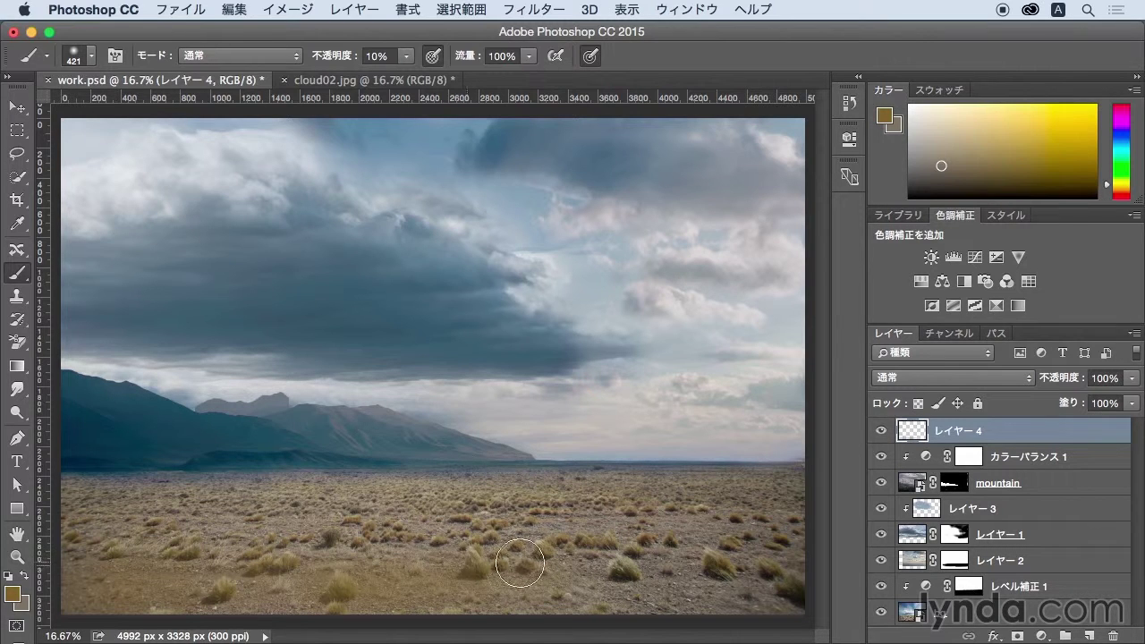
# Step: Compare レイヤー 4 on and off, then paint faint brown across the rest of the ground
pyautogui.click(881, 432)
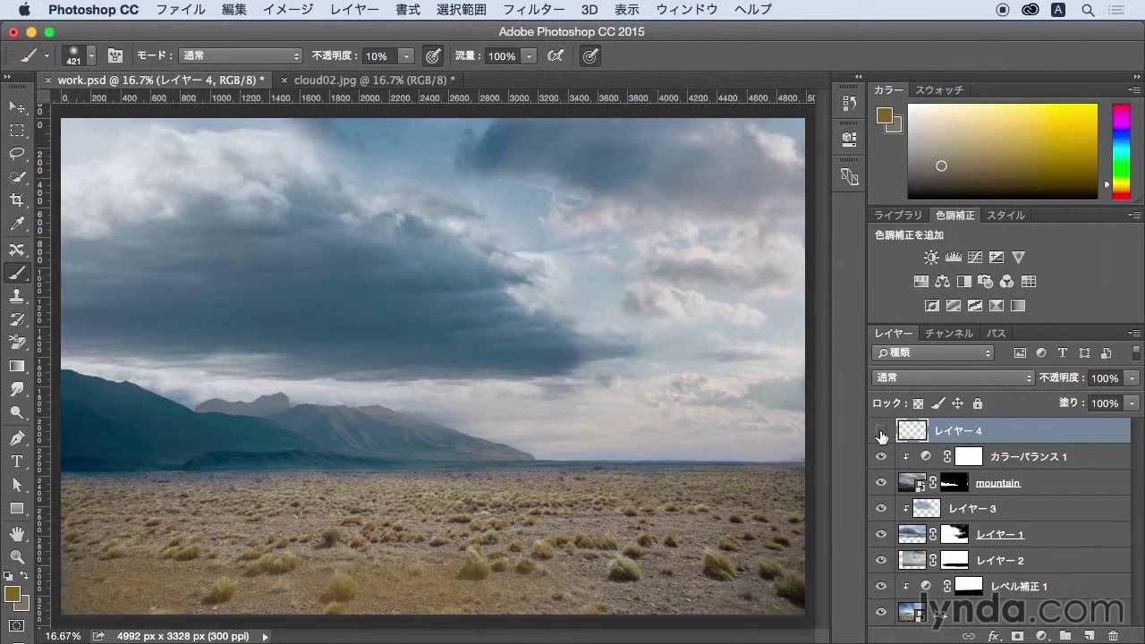
pyautogui.click(881, 431)
pyautogui.click(881, 431)
pyautogui.click(881, 432)
pyautogui.moveTo(314, 617)
pyautogui.mouseDown()
pyautogui.moveTo(373, 600)
pyautogui.moveTo(565, 599)
pyautogui.moveTo(697, 577)
pyautogui.moveTo(722, 592)
pyautogui.moveTo(552, 599)
pyautogui.moveTo(759, 593)
pyautogui.moveTo(806, 576)
pyautogui.moveTo(713, 585)
pyautogui.moveTo(770, 600)
pyautogui.moveTo(665, 567)
pyautogui.moveTo(564, 557)
pyautogui.moveTo(226, 563)
pyautogui.moveTo(784, 547)
pyautogui.moveTo(797, 560)
pyautogui.mouseUp()
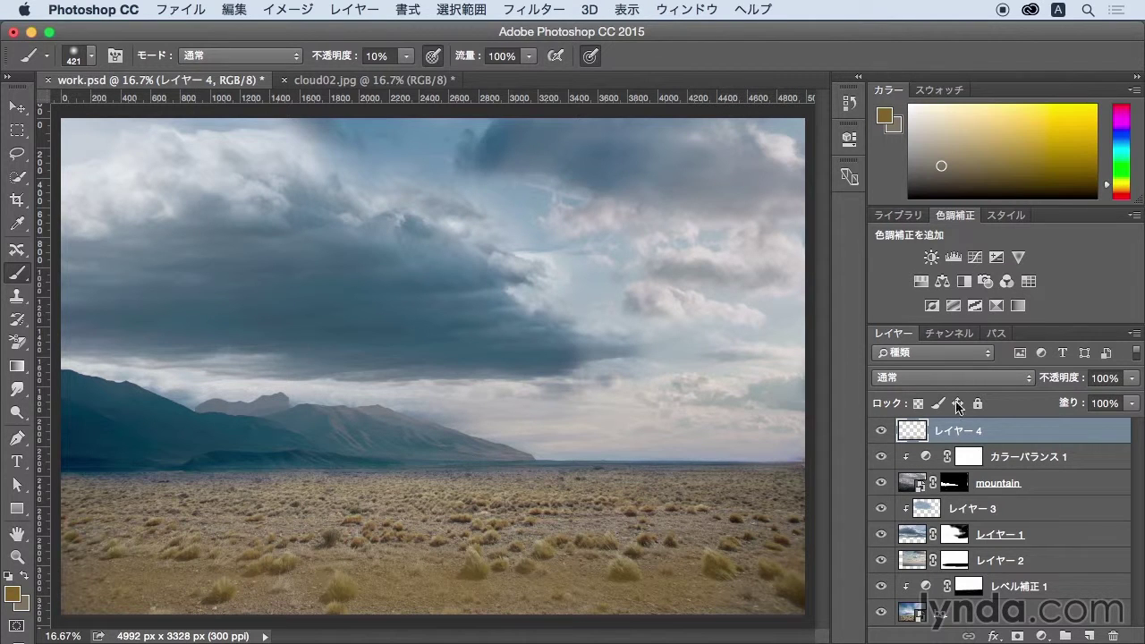
# Step: Set レイヤー 4's blend mode to オーバーレイ (Overlay)
pyautogui.click(955, 378)
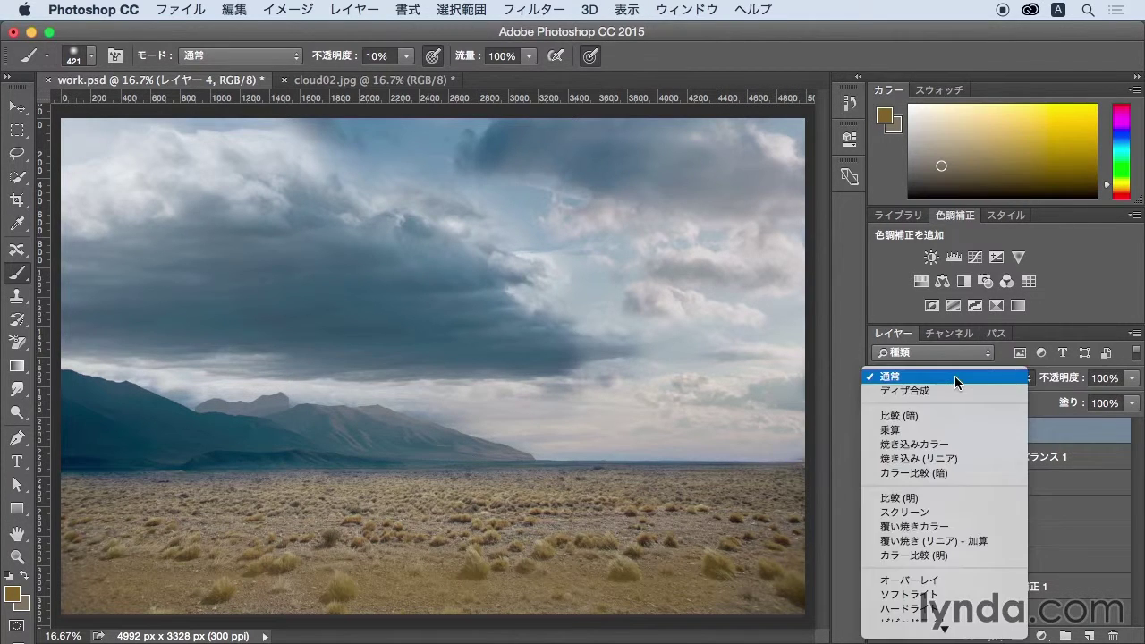
pyautogui.click(958, 581)
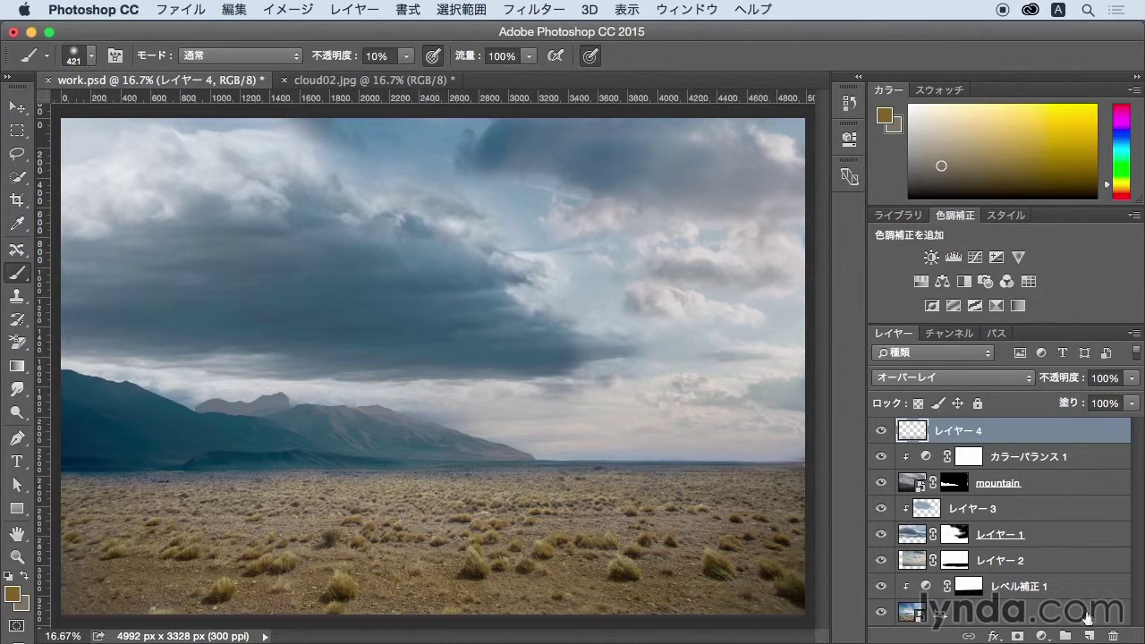
# Step: Add a new layer, レイヤー 5, and set the foreground colour to white (ffffff)
pyautogui.click(1090, 636)
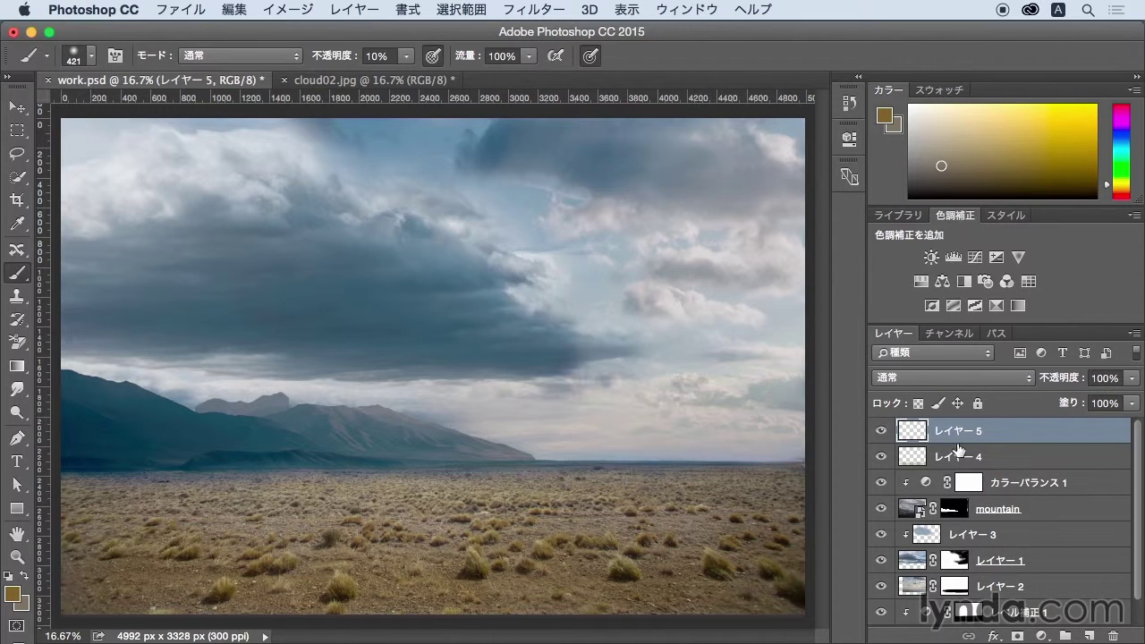
pyautogui.click(12, 594)
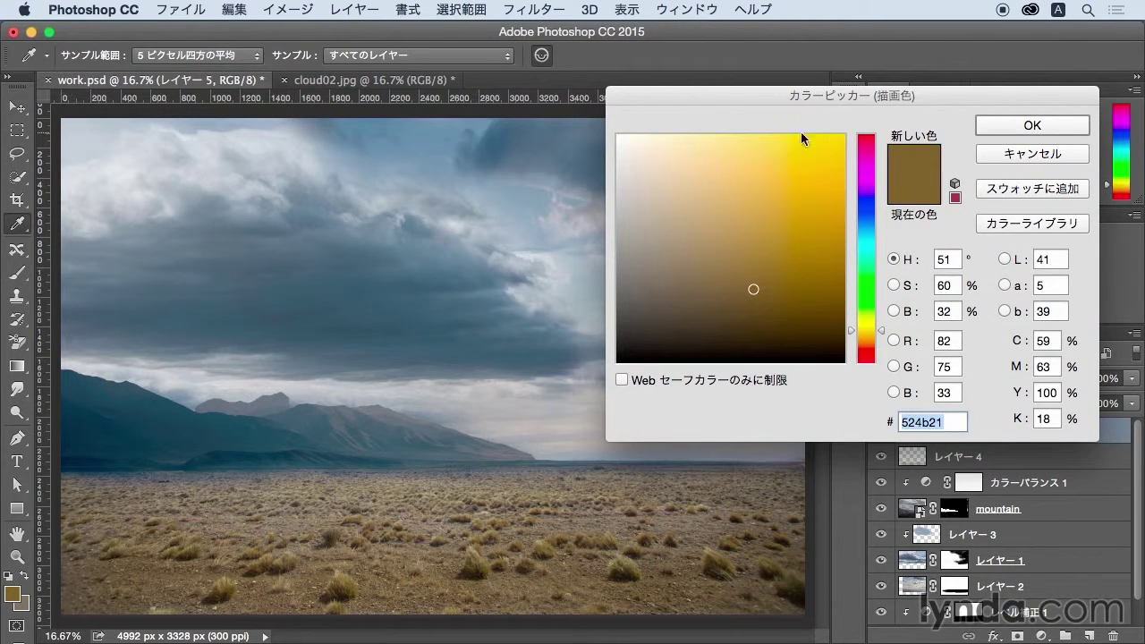
pyautogui.write('ffffff')
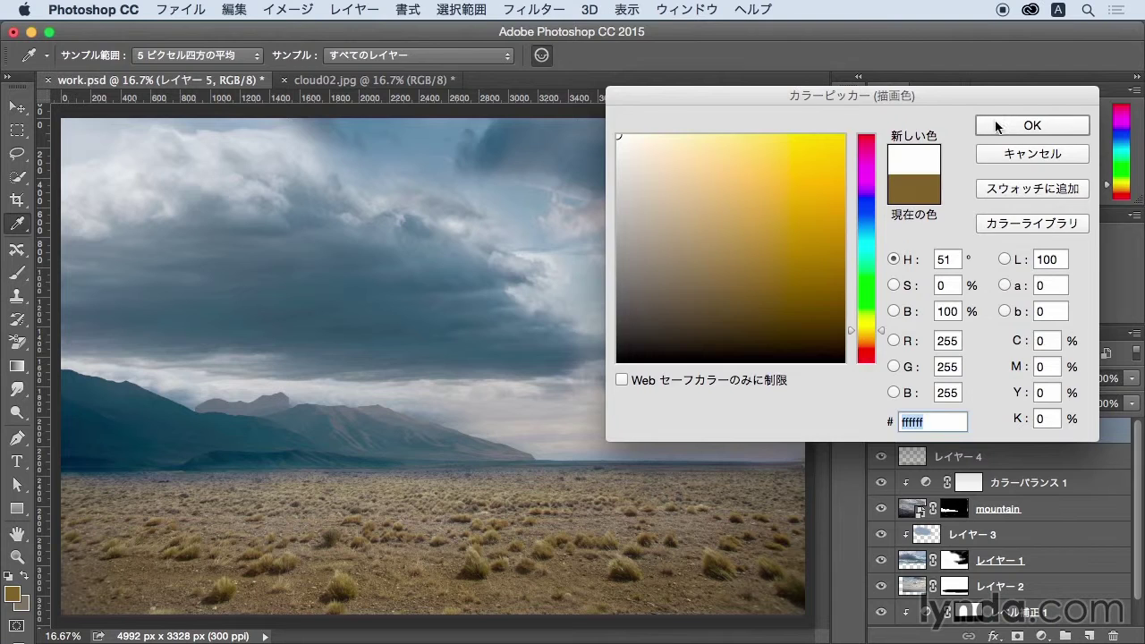
pyautogui.click(999, 127)
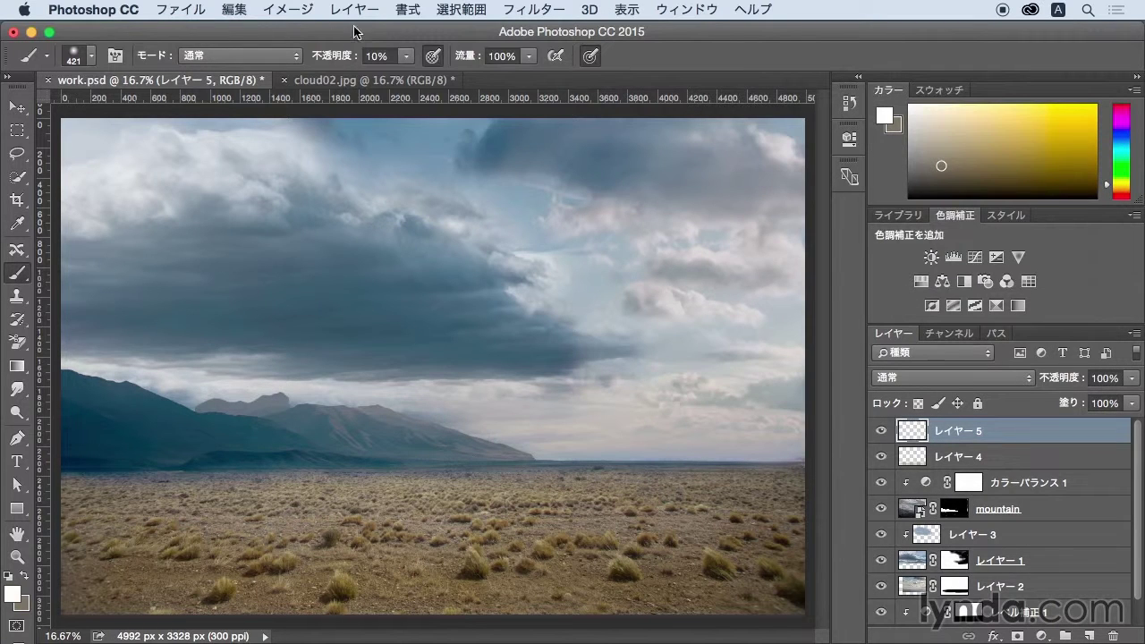
# Step: Set brush opacity to 5% and brush faint white haze along the mountain base
pyautogui.click(387, 52)
pyautogui.write('5')
pyautogui.press('Return')
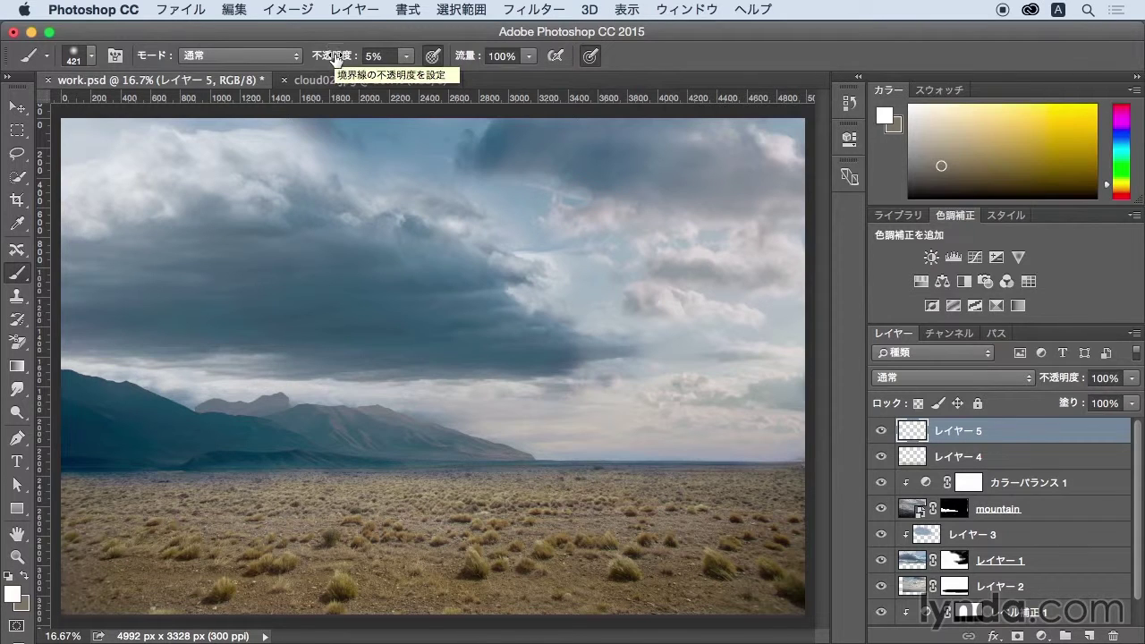
pyautogui.moveTo(183, 477)
pyautogui.mouseDown()
pyautogui.moveTo(163, 470)
pyautogui.moveTo(274, 468)
pyautogui.moveTo(245, 460)
pyautogui.mouseUp()
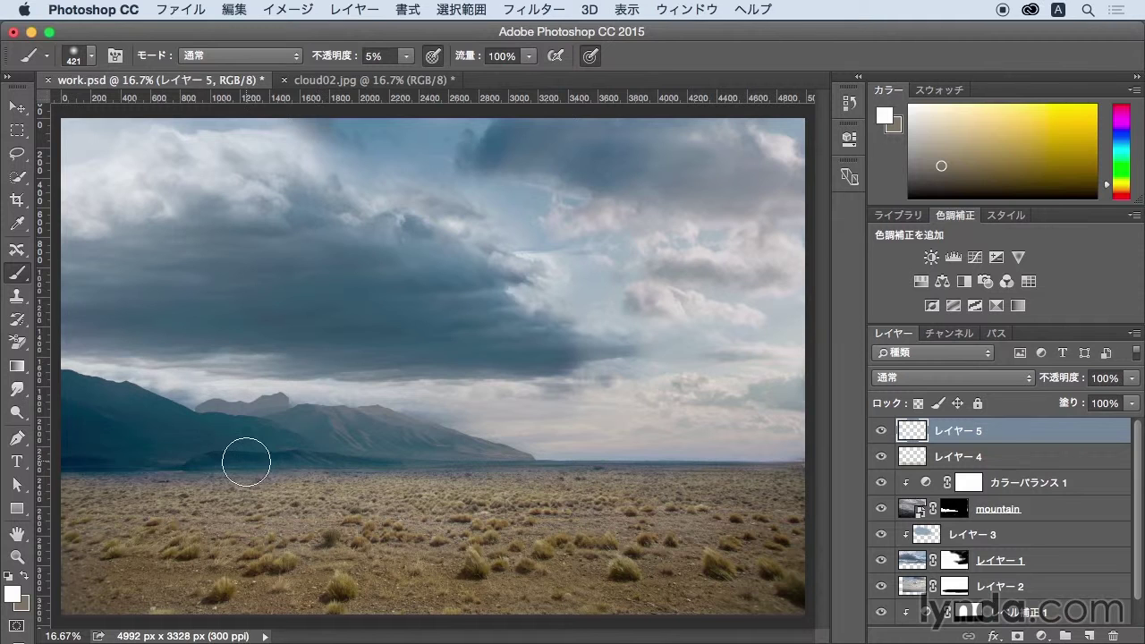
# Step: Set the brush size to 297 px in the Brush Preset picker
pyautogui.click(93, 58)
pyautogui.moveTo(158, 105); pyautogui.dragTo(177, 106)
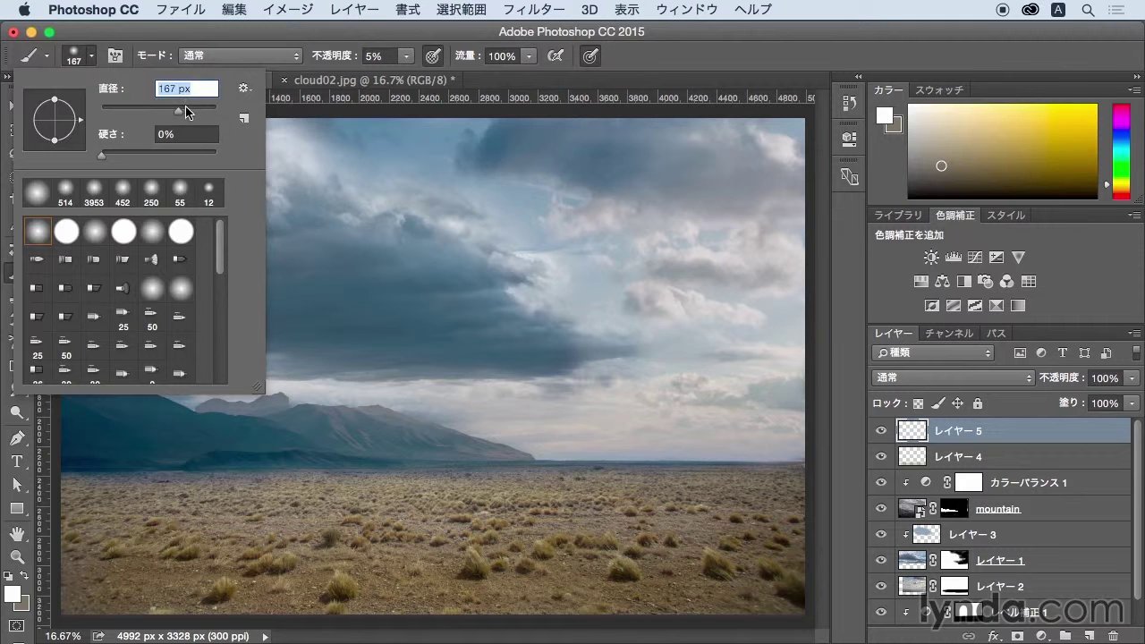
pyautogui.moveTo(192, 114); pyautogui.dragTo(195, 111)
pyautogui.click(644, 81)
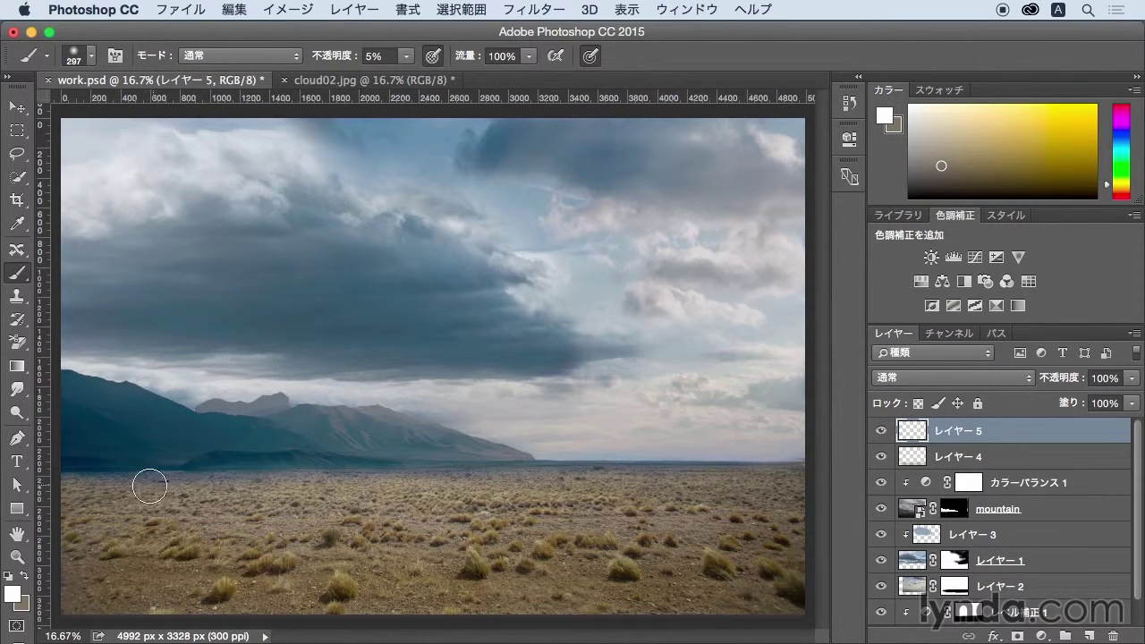
# Step: Paint white haze along the mountain base and horizon, then hide the layer to compare
pyautogui.moveTo(145, 485)
pyautogui.mouseDown()
pyautogui.moveTo(248, 450)
pyautogui.moveTo(340, 474)
pyautogui.moveTo(495, 463)
pyautogui.mouseUp()
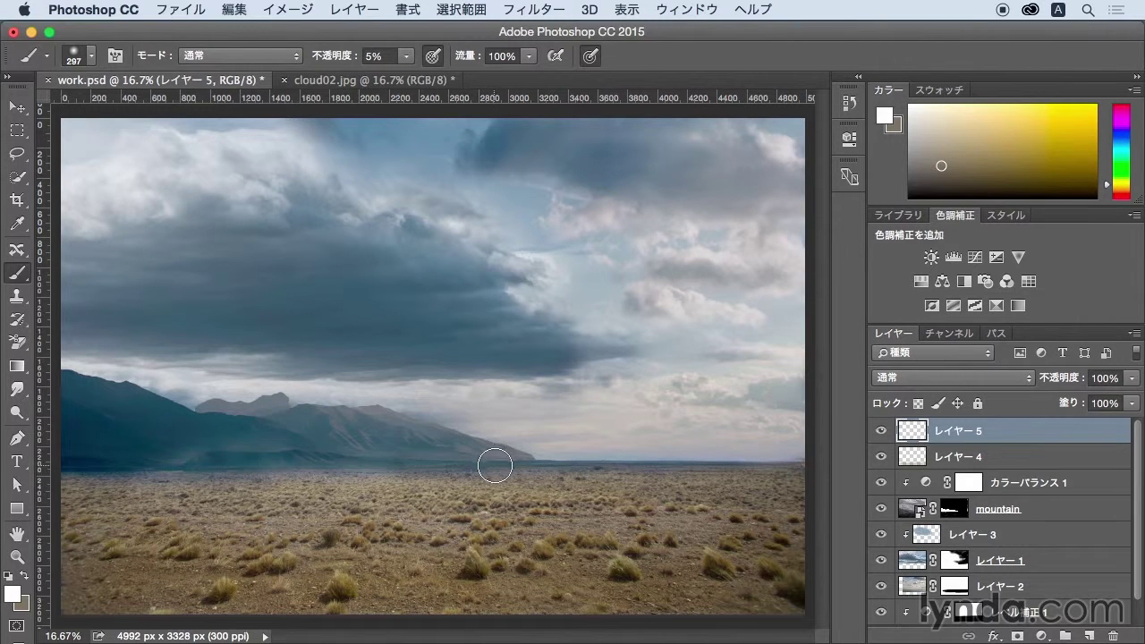
pyautogui.moveTo(183, 485)
pyautogui.mouseDown()
pyautogui.moveTo(75, 471)
pyautogui.moveTo(232, 474)
pyautogui.moveTo(353, 450)
pyautogui.moveTo(550, 478)
pyautogui.moveTo(787, 460)
pyautogui.moveTo(108, 466)
pyautogui.moveTo(349, 468)
pyautogui.moveTo(221, 479)
pyautogui.moveTo(209, 464)
pyautogui.moveTo(488, 468)
pyautogui.moveTo(491, 486)
pyautogui.moveTo(302, 435)
pyautogui.moveTo(685, 480)
pyautogui.moveTo(553, 482)
pyautogui.mouseUp()
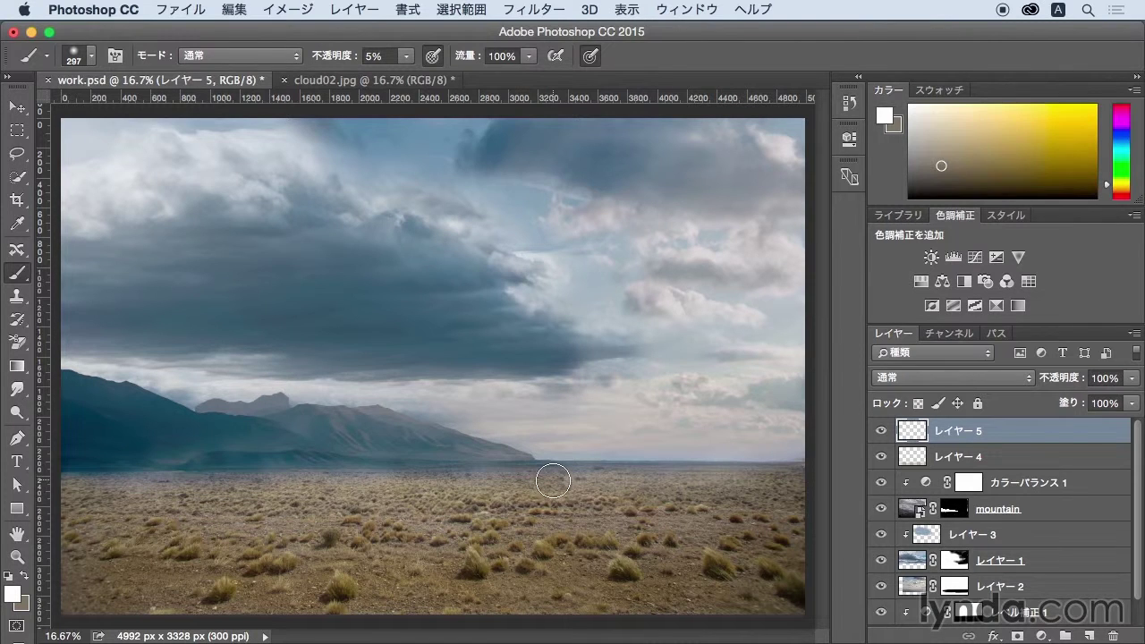
pyautogui.click(881, 430)
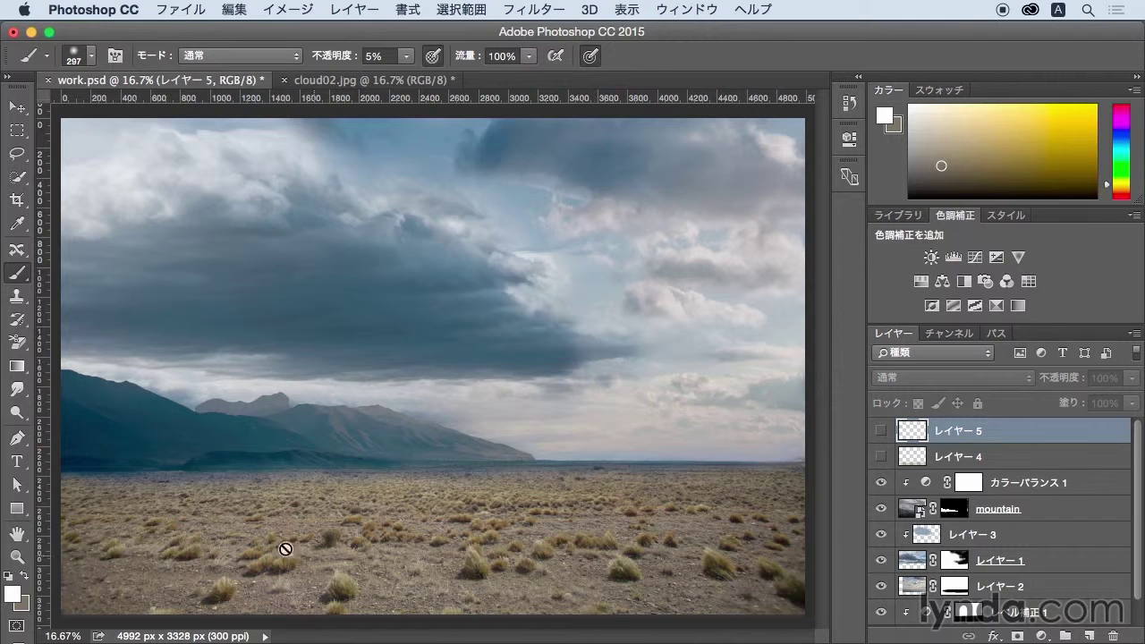
# Step: Turn visibility back on for レイヤー 4 and レイヤー 5
pyautogui.click(882, 458)
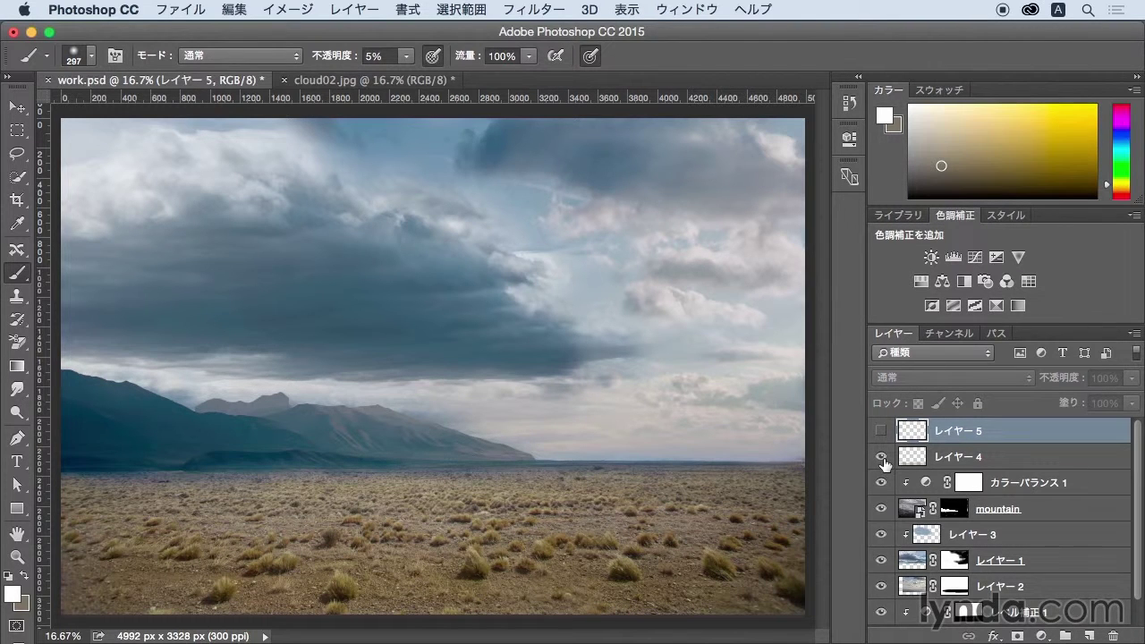
pyautogui.click(882, 433)
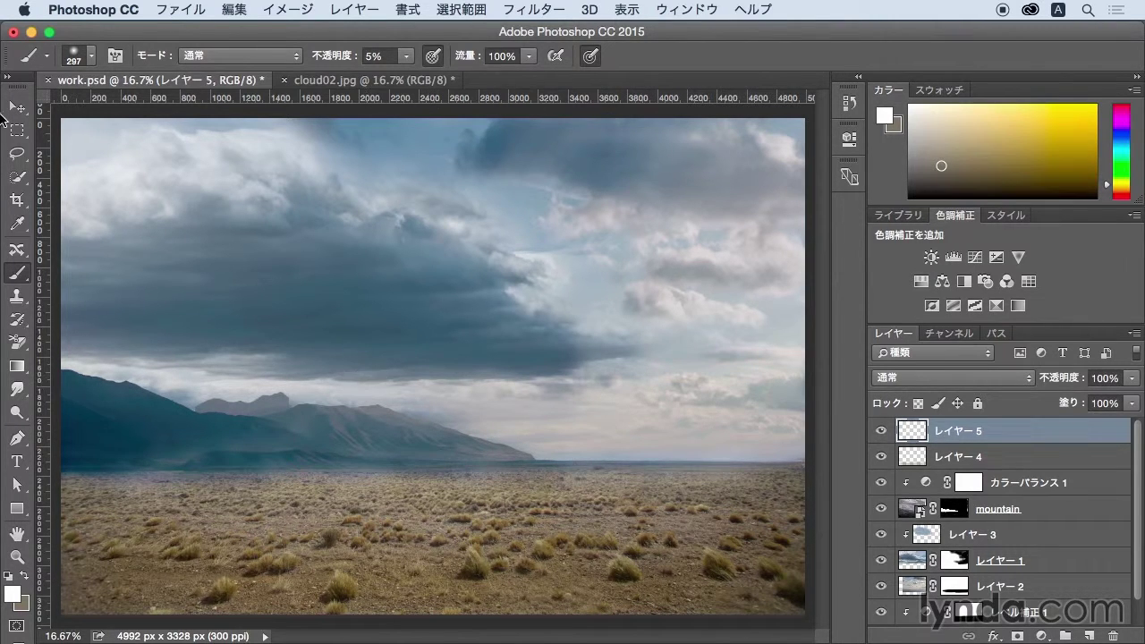
pyautogui.click(32, 111)
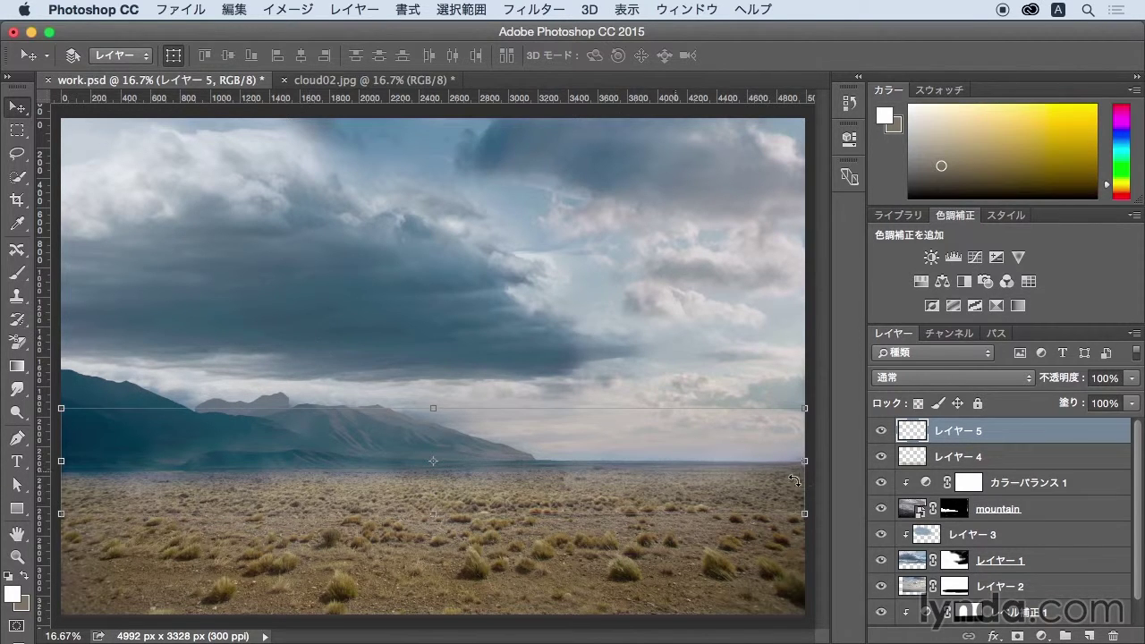
pyautogui.click(882, 457)
pyautogui.click(882, 432)
pyautogui.click(882, 432)
pyautogui.click(882, 458)
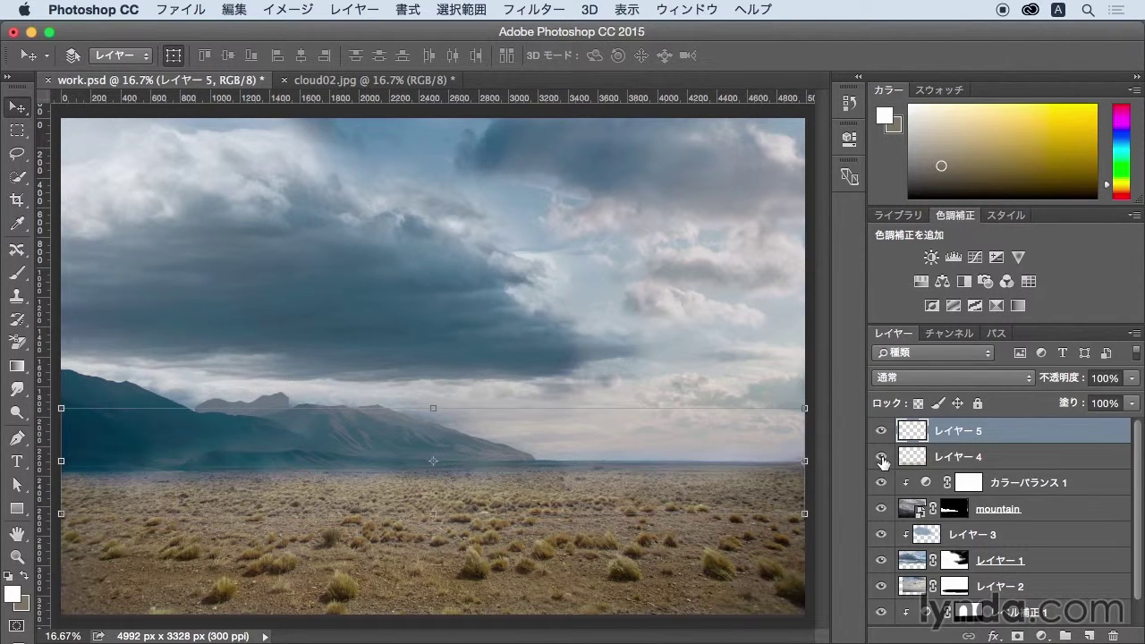